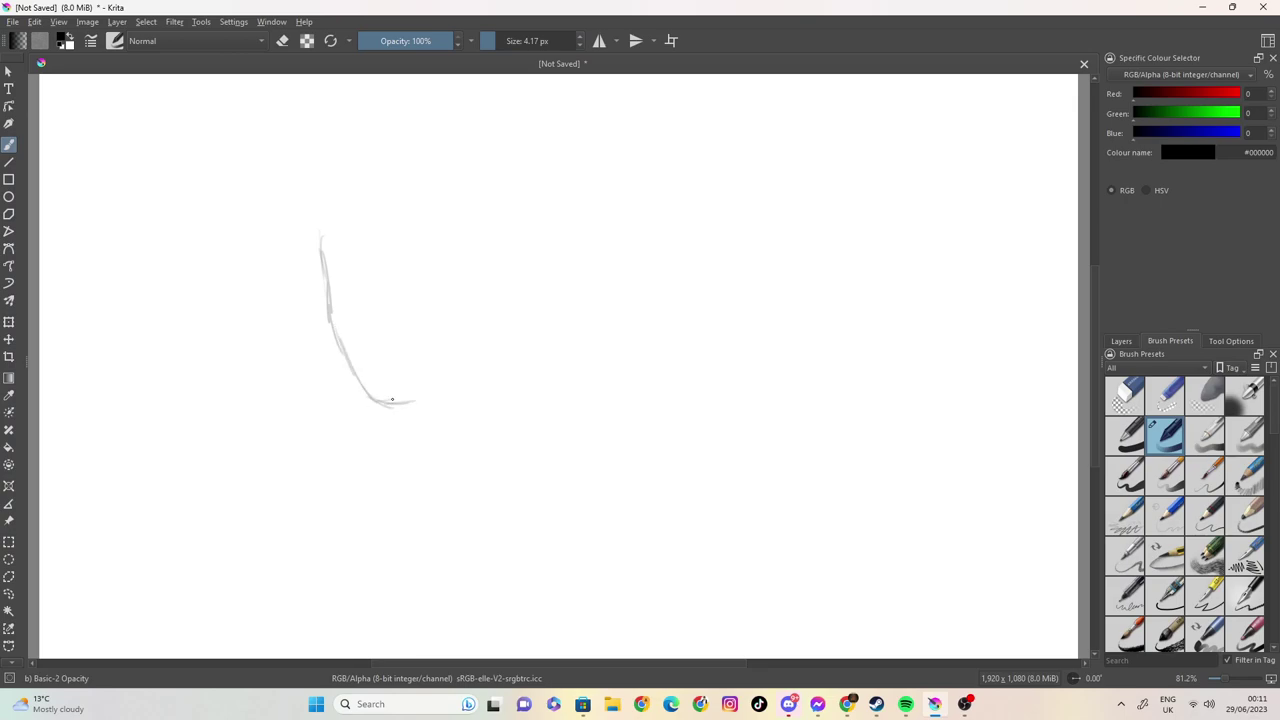
- Sketch the outline of a head with a narrow jaw and rounded skull, and add two thick eyebrows
{"action": "mouse_move", "coordinate": [321, 236]}
{"action": "left_mouse_down"}
{"action": "mouse_move", "coordinate": [343, 191]}
{"action": "mouse_move", "coordinate": [390, 168]}
{"action": "mouse_move", "coordinate": [468, 170]}
{"action": "left_mouse_up"}
{"action": "mouse_move", "coordinate": [508, 222]}
{"action": "left_mouse_down"}
{"action": "mouse_move", "coordinate": [419, 159]}
{"action": "mouse_move", "coordinate": [378, 163]}
{"action": "mouse_move", "coordinate": [335, 200]}
{"action": "left_mouse_up"}
{"action": "mouse_move", "coordinate": [327, 251]}
{"action": "left_mouse_down"}
{"action": "mouse_move", "coordinate": [362, 263]}
{"action": "mouse_move", "coordinate": [336, 244]}
{"action": "mouse_move", "coordinate": [352, 248]}
{"action": "mouse_move", "coordinate": [324, 251]}
{"action": "mouse_move", "coordinate": [424, 244]}
{"action": "mouse_move", "coordinate": [406, 257]}
{"action": "mouse_move", "coordinate": [424, 243]}
{"action": "mouse_move", "coordinate": [460, 262]}
{"action": "mouse_move", "coordinate": [434, 243]}
{"action": "left_mouse_up"}
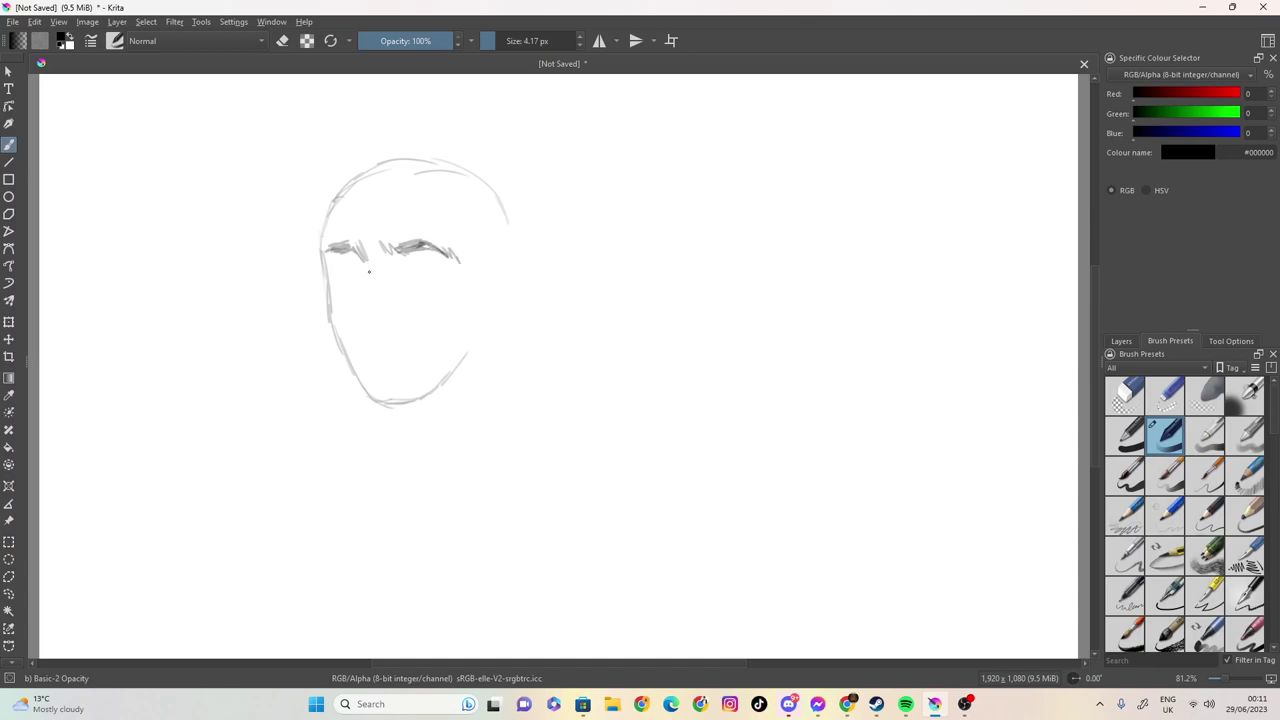
- Draw the nose line and both eyes with their irises and upper lids beneath the eyebrows
{"action": "mouse_move", "coordinate": [377, 280]}
{"action": "left_mouse_down"}
{"action": "mouse_move", "coordinate": [372, 320]}
{"action": "mouse_move", "coordinate": [396, 338]}
{"action": "mouse_move", "coordinate": [374, 316]}
{"action": "mouse_move", "coordinate": [380, 330]}
{"action": "left_mouse_up"}
{"action": "mouse_move", "coordinate": [334, 288]}
{"action": "left_mouse_down"}
{"action": "mouse_move", "coordinate": [341, 267]}
{"action": "mouse_move", "coordinate": [359, 270]}
{"action": "mouse_move", "coordinate": [344, 275]}
{"action": "mouse_move", "coordinate": [359, 279]}
{"action": "mouse_move", "coordinate": [338, 294]}
{"action": "mouse_move", "coordinate": [342, 284]}
{"action": "mouse_move", "coordinate": [358, 285]}
{"action": "mouse_move", "coordinate": [345, 300]}
{"action": "left_mouse_up"}
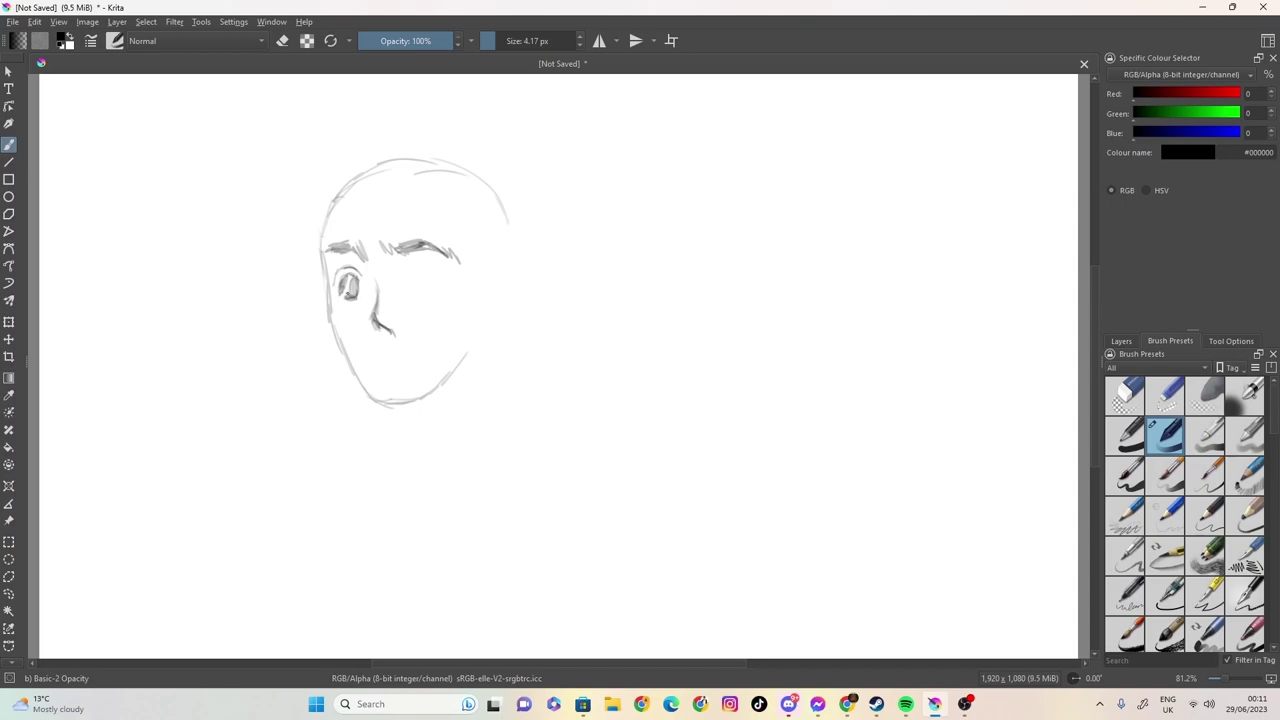
{"action": "left_click_drag", "start_coordinate": [399, 268], "coordinate": [405, 259]}
{"action": "mouse_move", "coordinate": [403, 278]}
{"action": "left_mouse_down"}
{"action": "mouse_move", "coordinate": [438, 280]}
{"action": "mouse_move", "coordinate": [419, 268]}
{"action": "mouse_move", "coordinate": [414, 296]}
{"action": "mouse_move", "coordinate": [435, 284]}
{"action": "mouse_move", "coordinate": [427, 293]}
{"action": "mouse_move", "coordinate": [427, 275]}
{"action": "mouse_move", "coordinate": [419, 289]}
{"action": "mouse_move", "coordinate": [413, 267]}
{"action": "mouse_move", "coordinate": [355, 269]}
{"action": "left_mouse_up"}
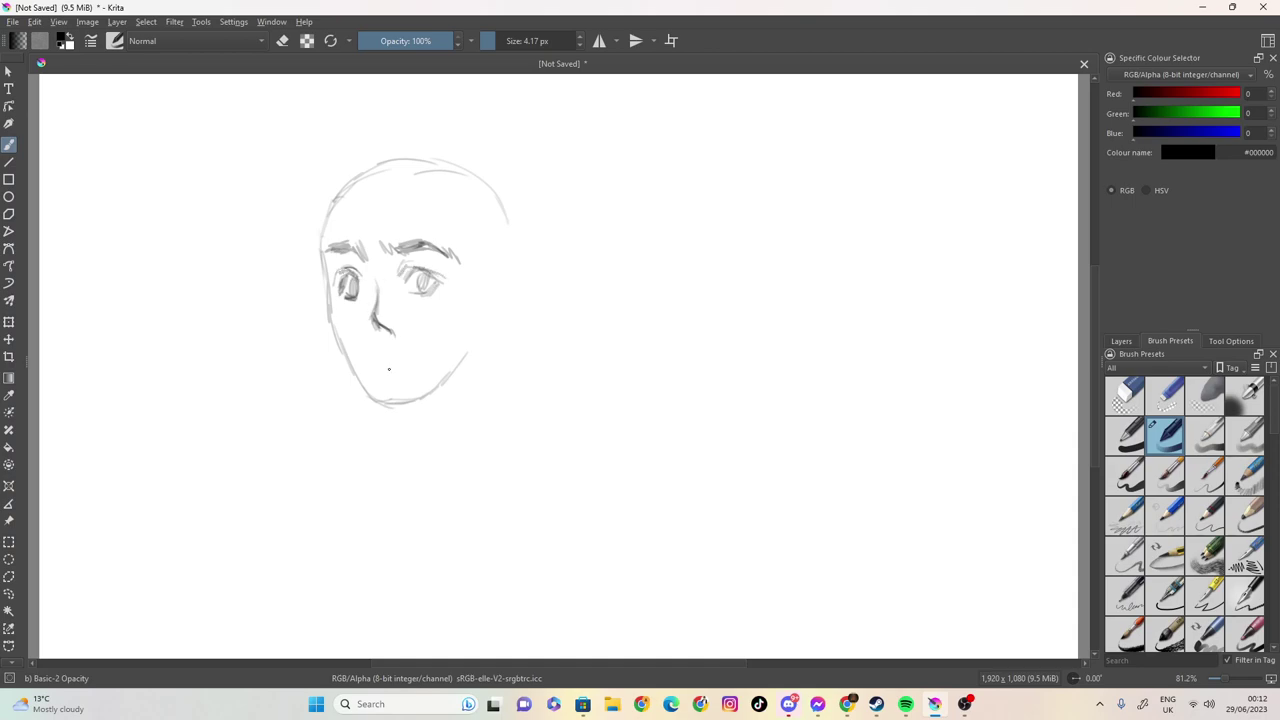
- Erase the lower part of the nose with the brush in eraser mode at about 16 px
{"action": "left_click", "coordinate": [282, 40]}
{"action": "left_click_drag", "start_coordinate": [503, 41], "coordinate": [508, 41]}
{"action": "mouse_move", "coordinate": [394, 322]}
{"action": "left_mouse_down"}
{"action": "mouse_move", "coordinate": [389, 334]}
{"action": "mouse_move", "coordinate": [372, 316]}
{"action": "mouse_move", "coordinate": [393, 345]}
{"action": "left_mouse_up"}
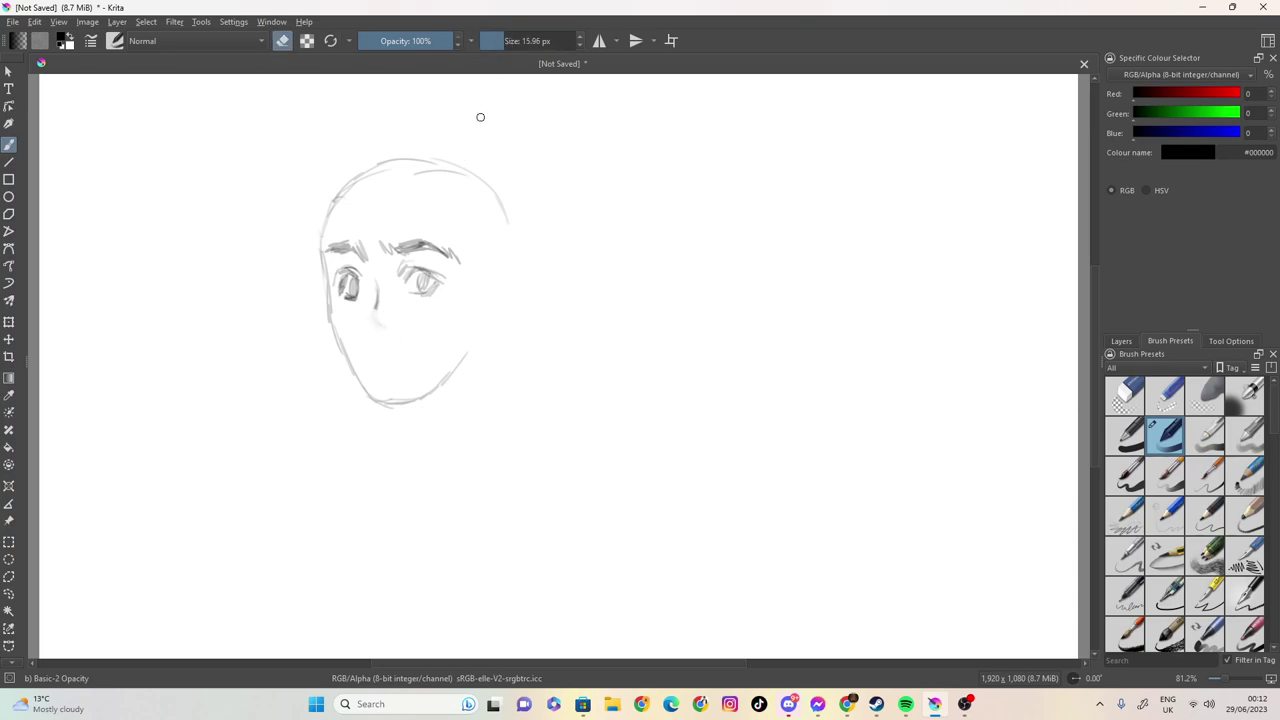
- Return to drawing mode with a 4.17 px brush and redraw the nose tip with shaded nostrils
{"action": "left_click_drag", "start_coordinate": [500, 42], "coordinate": [475, 42]}
{"action": "left_click", "coordinate": [283, 42]}
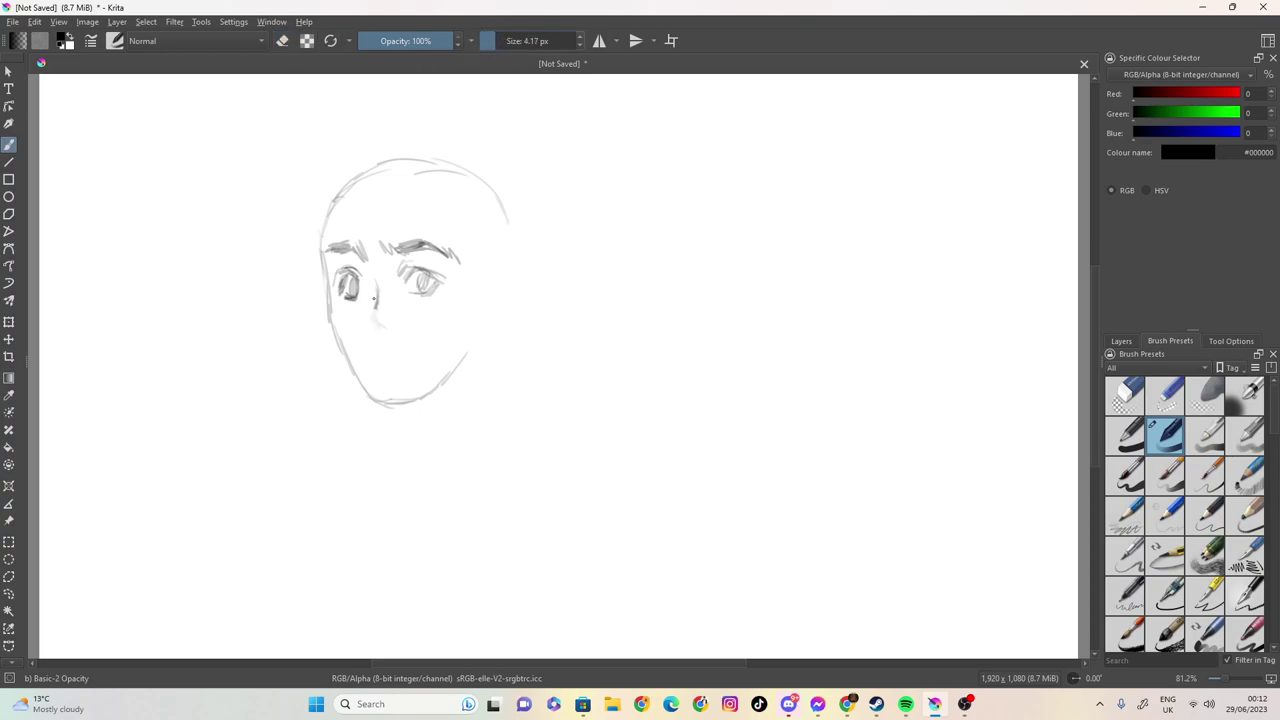
{"action": "left_click_drag", "start_coordinate": [376, 308], "coordinate": [390, 339]}
{"action": "mouse_move", "coordinate": [367, 327]}
{"action": "left_mouse_down"}
{"action": "mouse_move", "coordinate": [374, 337]}
{"action": "mouse_move", "coordinate": [400, 325]}
{"action": "mouse_move", "coordinate": [371, 337]}
{"action": "mouse_move", "coordinate": [400, 338]}
{"action": "left_mouse_up"}
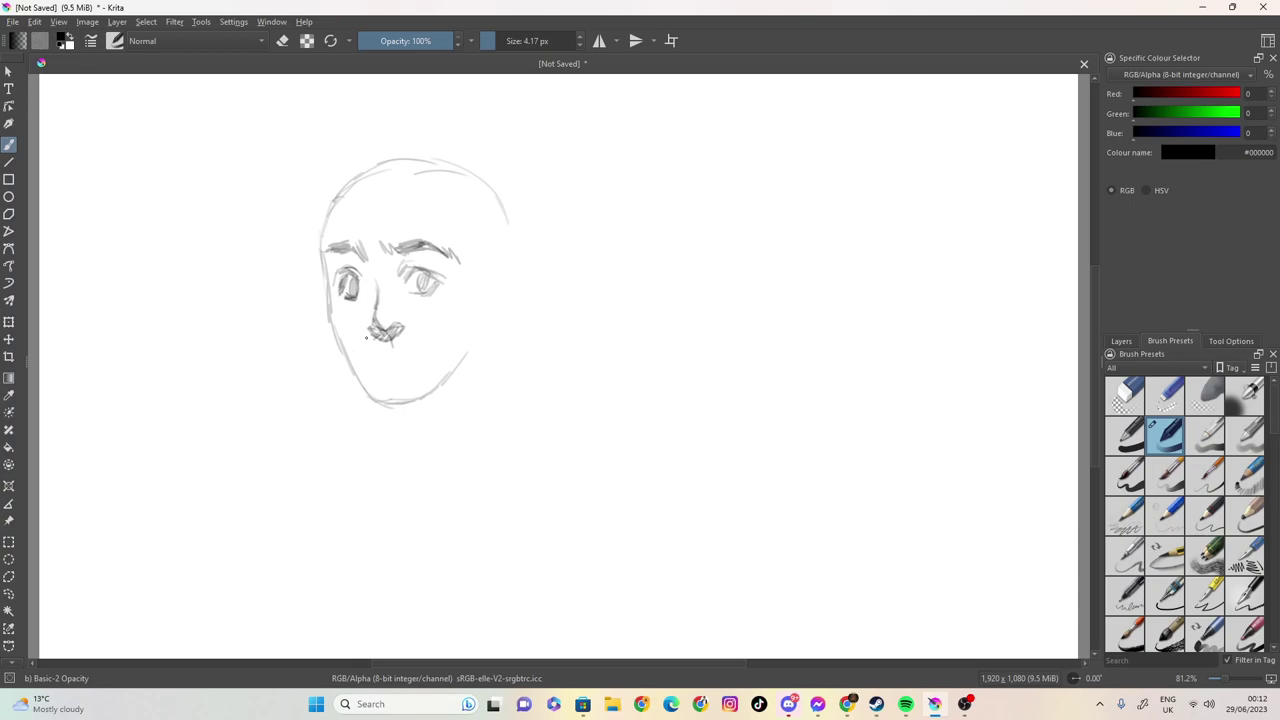
- Draw a downturned mouth below the nose and strengthen the contours at both sides of the face
{"action": "mouse_move", "coordinate": [393, 366]}
{"action": "left_mouse_down"}
{"action": "mouse_move", "coordinate": [429, 364]}
{"action": "mouse_move", "coordinate": [376, 364]}
{"action": "left_mouse_up"}
{"action": "left_click_drag", "start_coordinate": [466, 238], "coordinate": [470, 306]}
{"action": "left_click_drag", "start_coordinate": [323, 268], "coordinate": [321, 218]}
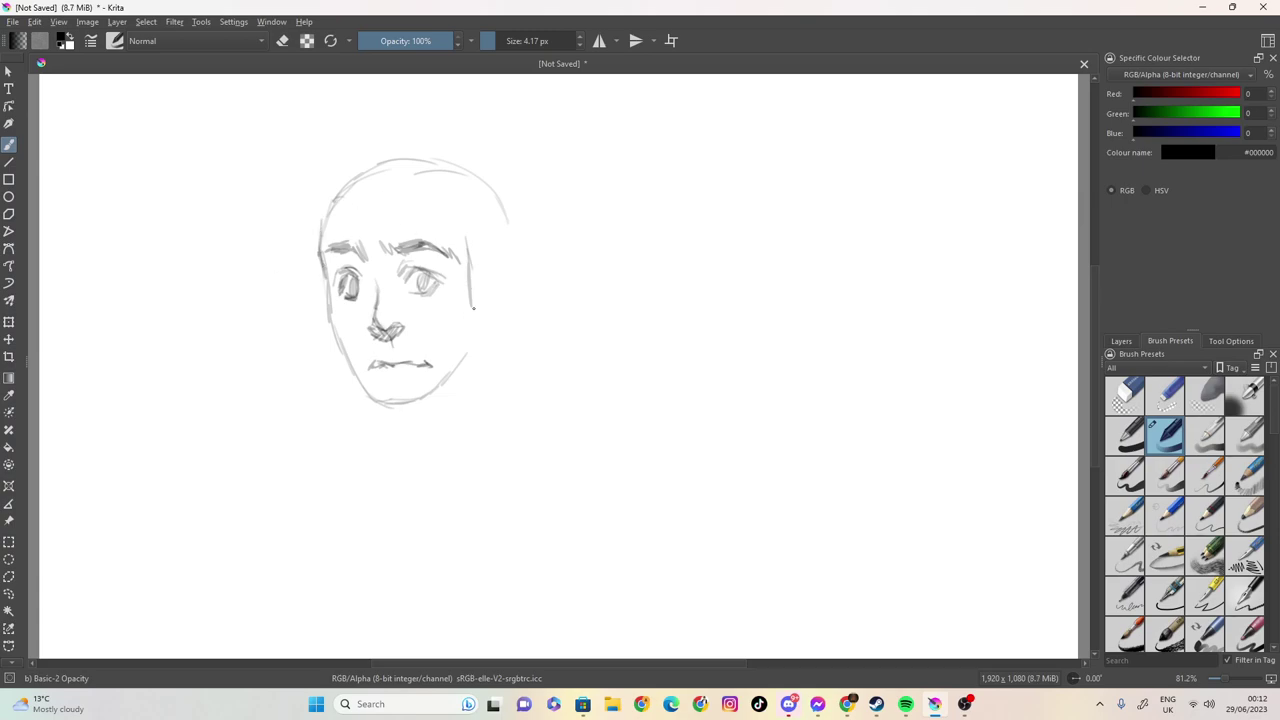
- Sketch the straight hair falling along the right side of the face, with strands at its lower ends
{"action": "mouse_move", "coordinate": [461, 222]}
{"action": "left_mouse_down"}
{"action": "mouse_move", "coordinate": [455, 410]}
{"action": "mouse_move", "coordinate": [494, 406]}
{"action": "mouse_move", "coordinate": [520, 356]}
{"action": "left_mouse_up"}
{"action": "mouse_move", "coordinate": [513, 191]}
{"action": "left_mouse_down"}
{"action": "mouse_move", "coordinate": [530, 394]}
{"action": "mouse_move", "coordinate": [528, 336]}
{"action": "left_mouse_up"}
{"action": "mouse_move", "coordinate": [438, 186]}
{"action": "left_mouse_down"}
{"action": "mouse_move", "coordinate": [467, 247]}
{"action": "mouse_move", "coordinate": [436, 198]}
{"action": "left_mouse_up"}
{"action": "mouse_move", "coordinate": [526, 210]}
{"action": "left_mouse_down"}
{"action": "mouse_move", "coordinate": [483, 170]}
{"action": "mouse_move", "coordinate": [402, 170]}
{"action": "mouse_move", "coordinate": [388, 187]}
{"action": "mouse_move", "coordinate": [438, 182]}
{"action": "left_mouse_up"}
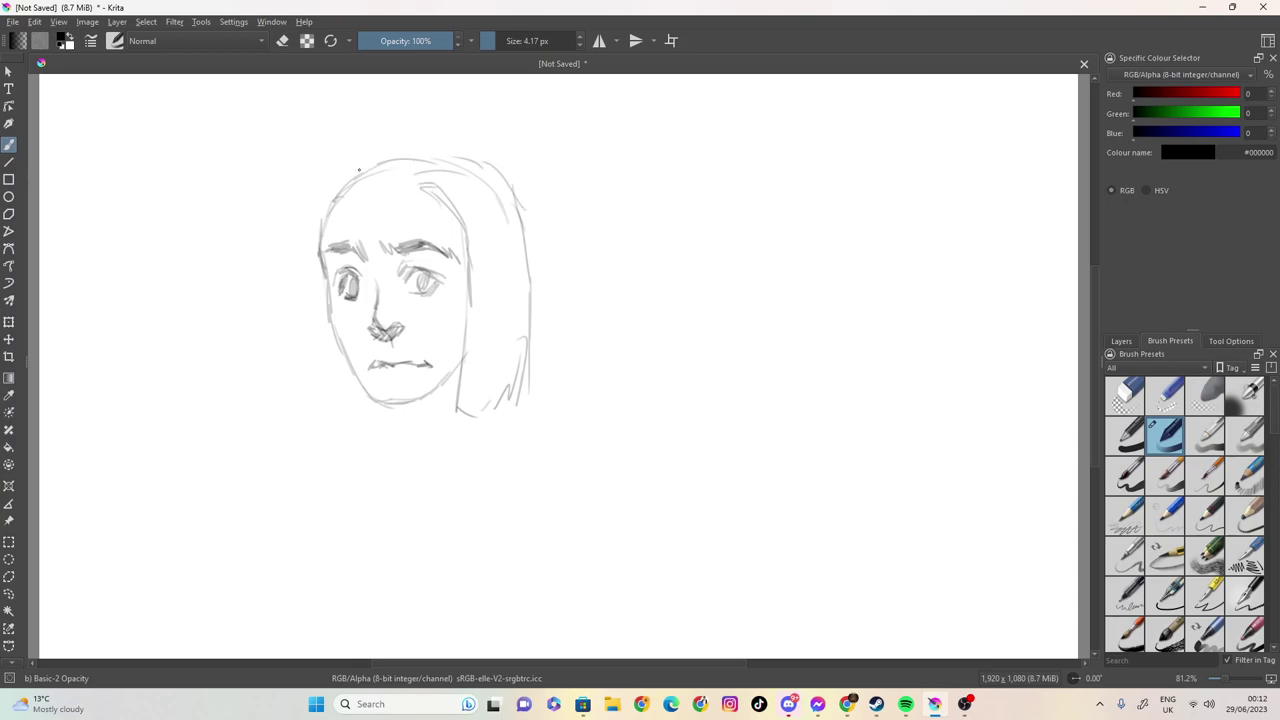
- Sketch the hair along the left side of the head and hatch the shadow between it and the face
{"action": "mouse_move", "coordinate": [372, 158]}
{"action": "left_mouse_down"}
{"action": "mouse_move", "coordinate": [341, 172]}
{"action": "mouse_move", "coordinate": [310, 217]}
{"action": "mouse_move", "coordinate": [302, 429]}
{"action": "mouse_move", "coordinate": [337, 441]}
{"action": "left_mouse_up"}
{"action": "mouse_move", "coordinate": [321, 282]}
{"action": "left_mouse_down"}
{"action": "mouse_move", "coordinate": [344, 441]}
{"action": "mouse_move", "coordinate": [368, 408]}
{"action": "mouse_move", "coordinate": [338, 435]}
{"action": "mouse_move", "coordinate": [354, 387]}
{"action": "mouse_move", "coordinate": [326, 396]}
{"action": "mouse_move", "coordinate": [339, 358]}
{"action": "mouse_move", "coordinate": [320, 292]}
{"action": "left_mouse_up"}
{"action": "mouse_move", "coordinate": [346, 168]}
{"action": "left_mouse_down"}
{"action": "mouse_move", "coordinate": [412, 140]}
{"action": "mouse_move", "coordinate": [322, 226]}
{"action": "left_mouse_up"}
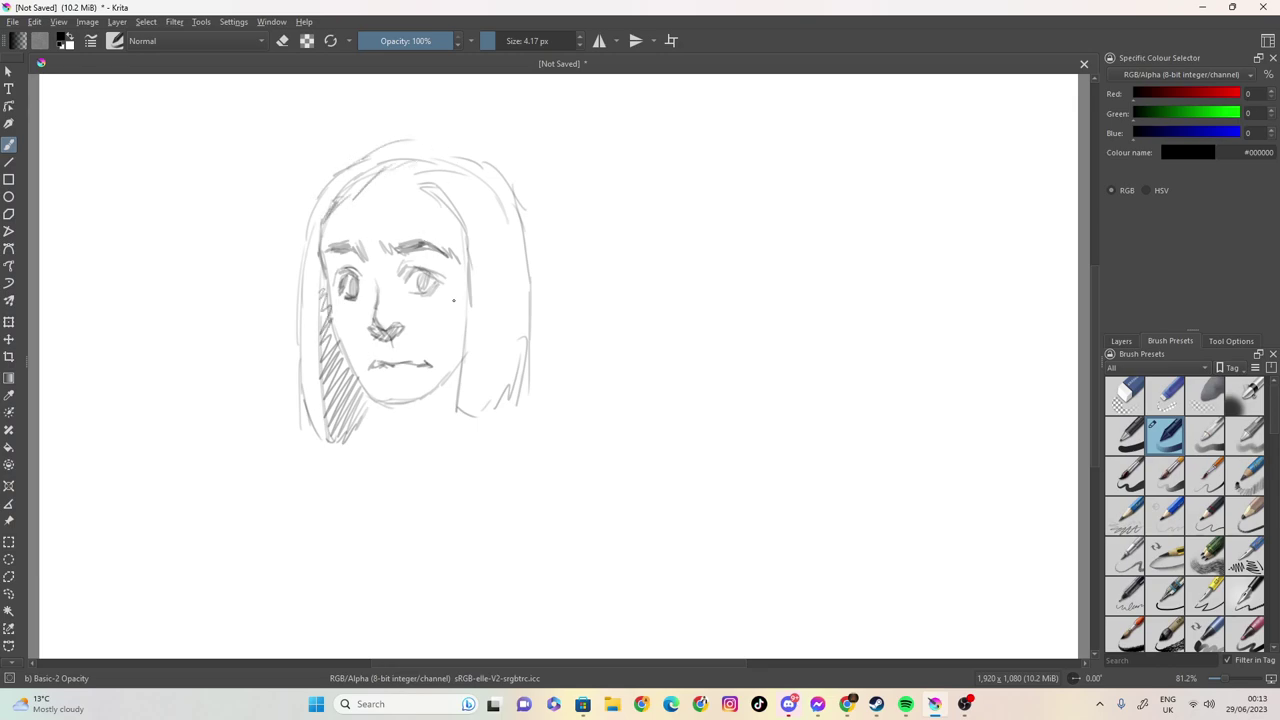
- Draw the neck with a hatched shadow under the jaw and add a spiked choker around it
{"action": "mouse_move", "coordinate": [401, 398]}
{"action": "left_mouse_down"}
{"action": "mouse_move", "coordinate": [428, 464]}
{"action": "mouse_move", "coordinate": [414, 414]}
{"action": "mouse_move", "coordinate": [442, 456]}
{"action": "mouse_move", "coordinate": [492, 427]}
{"action": "left_mouse_up"}
{"action": "mouse_move", "coordinate": [420, 444]}
{"action": "left_mouse_down"}
{"action": "mouse_move", "coordinate": [401, 457]}
{"action": "mouse_move", "coordinate": [421, 443]}
{"action": "mouse_move", "coordinate": [459, 460]}
{"action": "mouse_move", "coordinate": [462, 438]}
{"action": "mouse_move", "coordinate": [476, 450]}
{"action": "mouse_move", "coordinate": [486, 427]}
{"action": "left_mouse_up"}
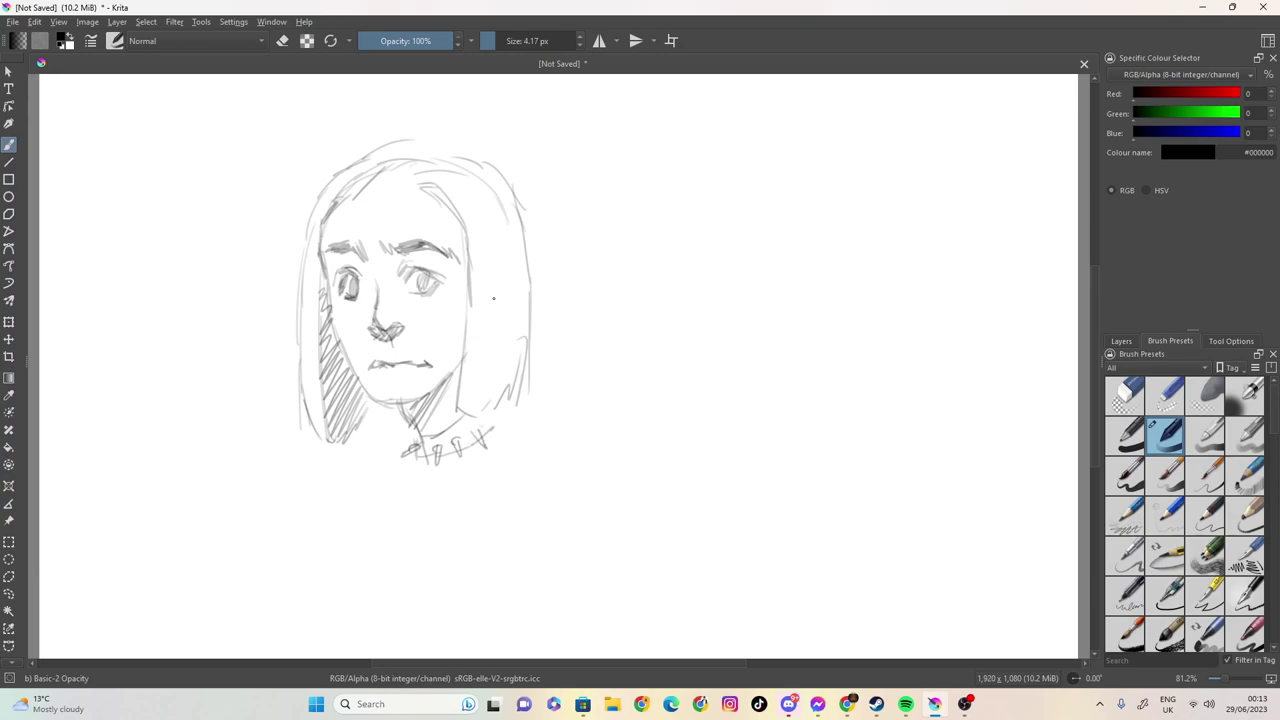
- Add hair strands at the crown, darken the left eye's outline and shade beneath both eyes
{"action": "mouse_move", "coordinate": [488, 168]}
{"action": "left_mouse_down"}
{"action": "mouse_move", "coordinate": [438, 148]}
{"action": "mouse_move", "coordinate": [372, 162]}
{"action": "mouse_move", "coordinate": [358, 180]}
{"action": "mouse_move", "coordinate": [413, 161]}
{"action": "mouse_move", "coordinate": [386, 188]}
{"action": "mouse_move", "coordinate": [450, 190]}
{"action": "left_mouse_up"}
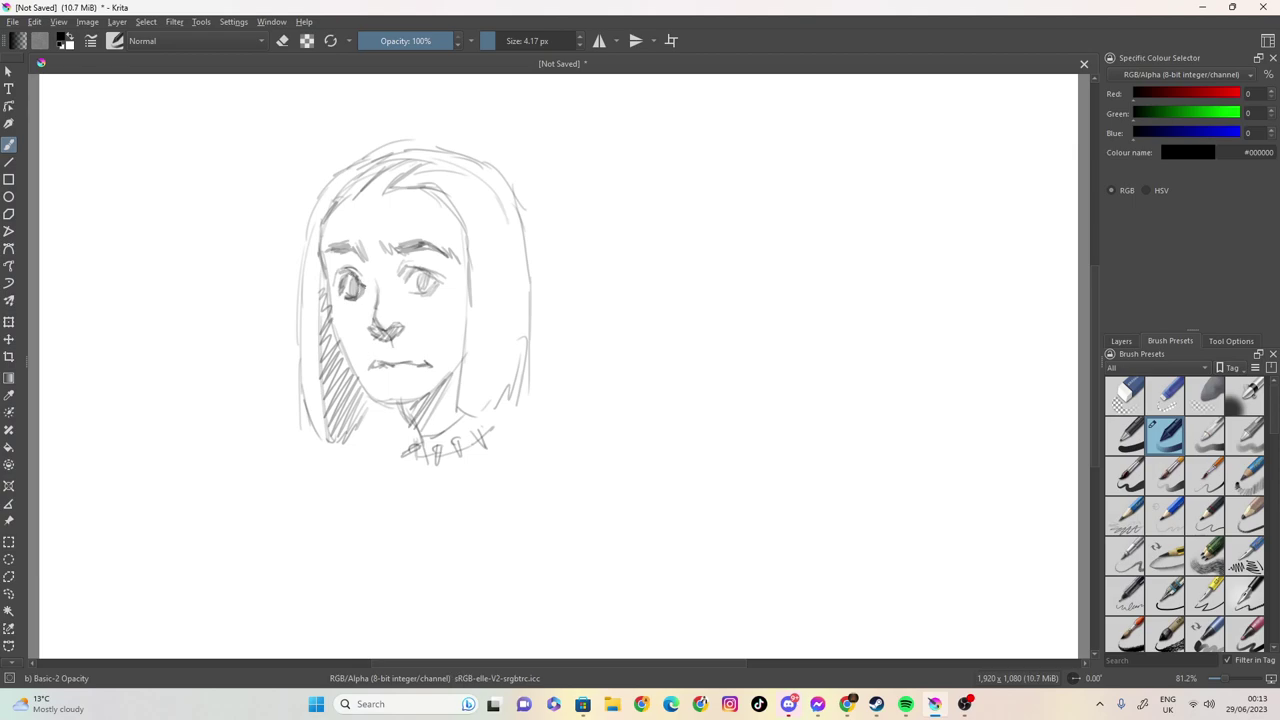
{"action": "mouse_move", "coordinate": [362, 274]}
{"action": "left_mouse_down"}
{"action": "mouse_move", "coordinate": [333, 286]}
{"action": "mouse_move", "coordinate": [363, 275]}
{"action": "left_mouse_up"}
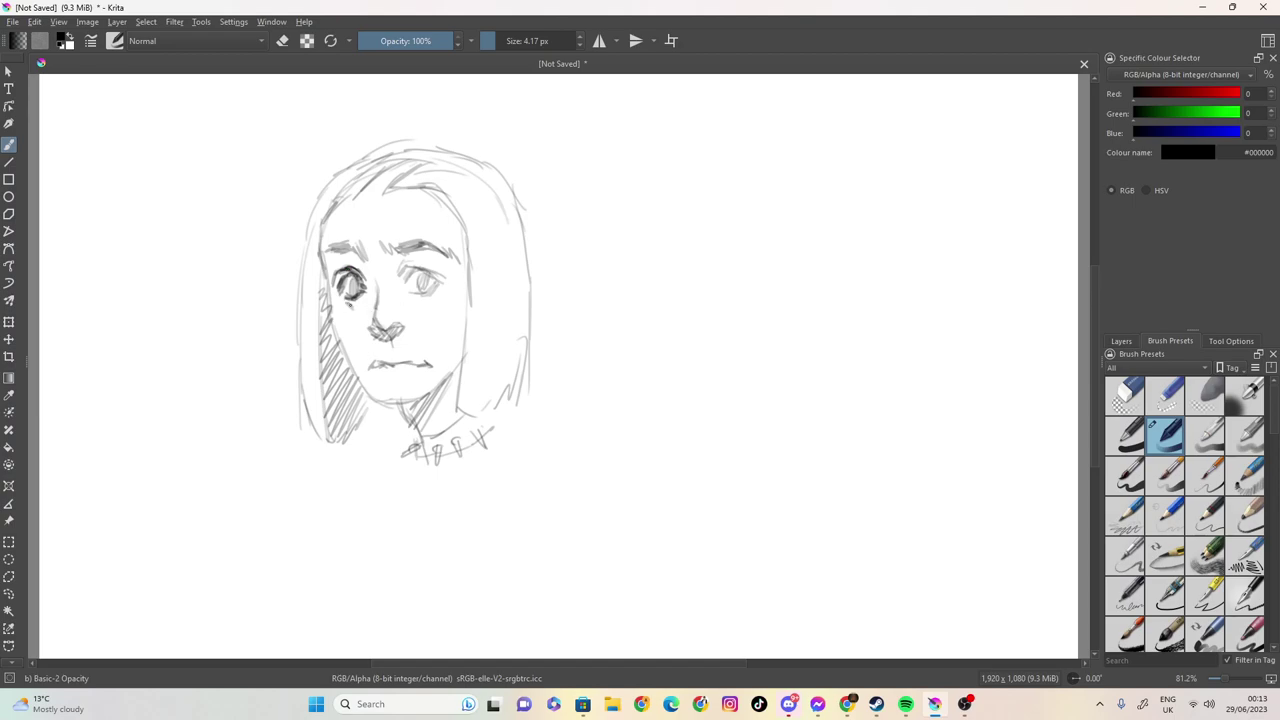
{"action": "mouse_move", "coordinate": [366, 298]}
{"action": "left_mouse_down"}
{"action": "mouse_move", "coordinate": [344, 306]}
{"action": "mouse_move", "coordinate": [446, 290]}
{"action": "mouse_move", "coordinate": [434, 304]}
{"action": "left_mouse_up"}
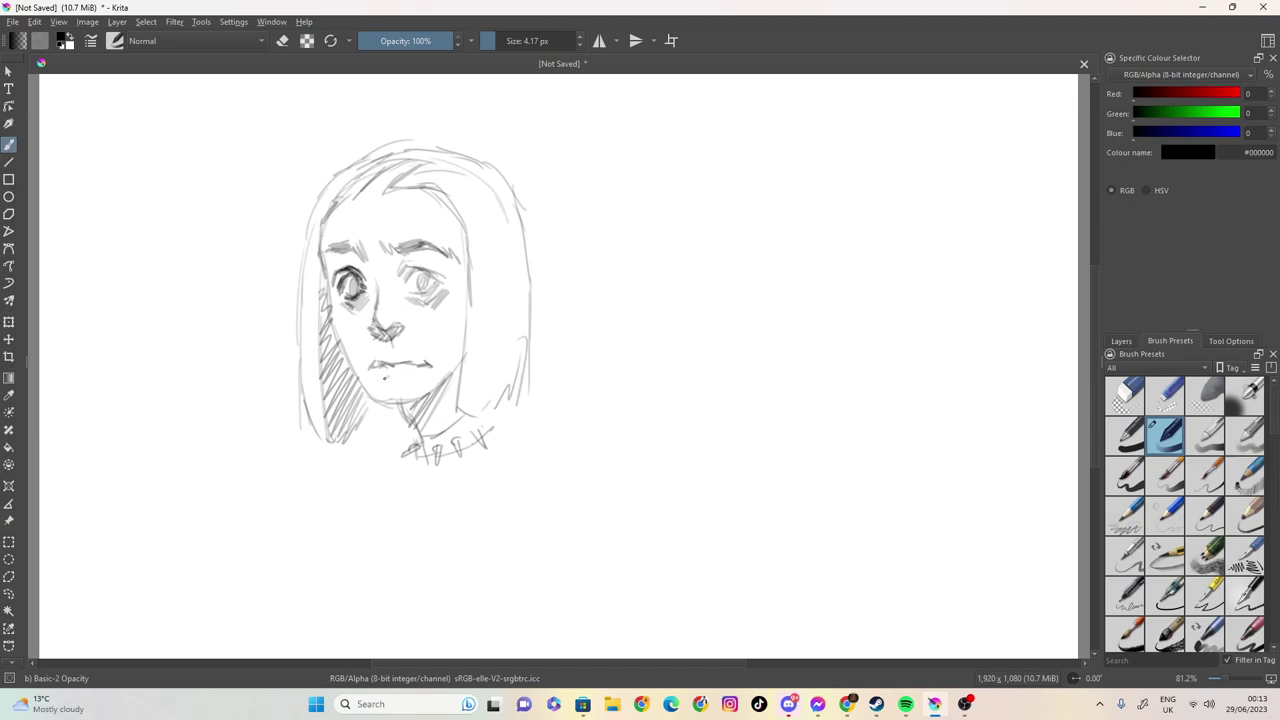
- Shade below the lower lip and under the jaw, and cross-hatch the hair shadow left of the face darker
{"action": "left_click_drag", "start_coordinate": [390, 377], "coordinate": [384, 379]}
{"action": "mouse_move", "coordinate": [378, 393]}
{"action": "left_mouse_down"}
{"action": "mouse_move", "coordinate": [414, 404]}
{"action": "mouse_move", "coordinate": [460, 370]}
{"action": "mouse_move", "coordinate": [408, 402]}
{"action": "mouse_move", "coordinate": [458, 370]}
{"action": "mouse_move", "coordinate": [428, 428]}
{"action": "mouse_move", "coordinate": [440, 390]}
{"action": "mouse_move", "coordinate": [420, 420]}
{"action": "mouse_move", "coordinate": [410, 405]}
{"action": "mouse_move", "coordinate": [402, 414]}
{"action": "mouse_move", "coordinate": [426, 442]}
{"action": "left_mouse_up"}
{"action": "mouse_move", "coordinate": [322, 258]}
{"action": "left_mouse_down"}
{"action": "mouse_move", "coordinate": [336, 198]}
{"action": "mouse_move", "coordinate": [326, 290]}
{"action": "mouse_move", "coordinate": [353, 379]}
{"action": "left_mouse_up"}
{"action": "left_click_drag", "start_coordinate": [321, 270], "coordinate": [335, 348]}
{"action": "left_click_drag", "start_coordinate": [323, 298], "coordinate": [343, 420]}
{"action": "left_click_drag", "start_coordinate": [341, 346], "coordinate": [322, 436]}
{"action": "left_click_drag", "start_coordinate": [339, 376], "coordinate": [334, 444]}
{"action": "left_click_drag", "start_coordinate": [357, 352], "coordinate": [338, 422]}
{"action": "left_click_drag", "start_coordinate": [359, 344], "coordinate": [342, 414]}
{"action": "mouse_move", "coordinate": [369, 374]}
{"action": "left_mouse_down"}
{"action": "mouse_move", "coordinate": [358, 424]}
{"action": "mouse_move", "coordinate": [402, 402]}
{"action": "mouse_move", "coordinate": [354, 422]}
{"action": "mouse_move", "coordinate": [346, 410]}
{"action": "left_mouse_up"}
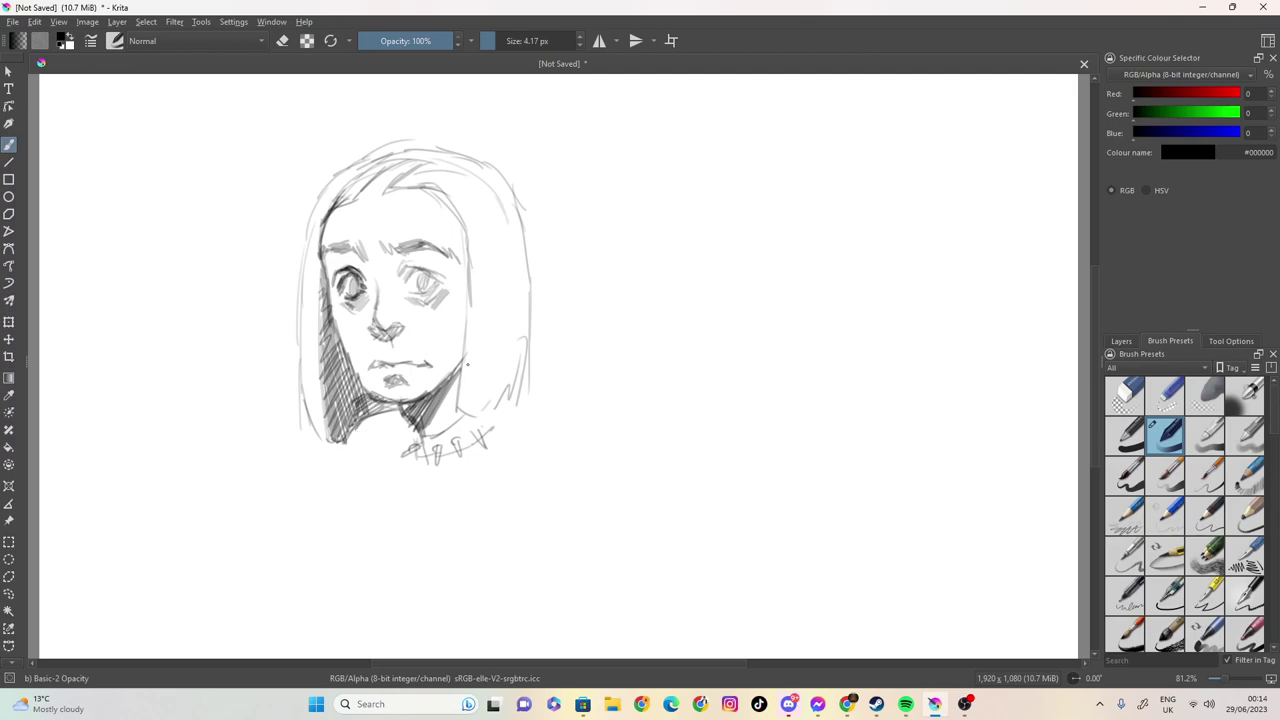
- Outline the right side of the hair with jagged tips and darken the parting at the crown
{"action": "mouse_move", "coordinate": [458, 390]}
{"action": "left_mouse_down"}
{"action": "mouse_move", "coordinate": [470, 413]}
{"action": "mouse_move", "coordinate": [505, 407]}
{"action": "mouse_move", "coordinate": [500, 422]}
{"action": "mouse_move", "coordinate": [535, 392]}
{"action": "mouse_move", "coordinate": [536, 252]}
{"action": "mouse_move", "coordinate": [539, 264]}
{"action": "mouse_move", "coordinate": [498, 163]}
{"action": "mouse_move", "coordinate": [474, 190]}
{"action": "mouse_move", "coordinate": [456, 153]}
{"action": "mouse_move", "coordinate": [410, 162]}
{"action": "left_mouse_up"}
{"action": "mouse_move", "coordinate": [422, 160]}
{"action": "left_mouse_down"}
{"action": "mouse_move", "coordinate": [398, 175]}
{"action": "mouse_move", "coordinate": [438, 151]}
{"action": "left_mouse_up"}
{"action": "mouse_move", "coordinate": [422, 158]}
{"action": "left_mouse_down"}
{"action": "mouse_move", "coordinate": [470, 149]}
{"action": "mouse_move", "coordinate": [378, 150]}
{"action": "mouse_move", "coordinate": [342, 174]}
{"action": "mouse_move", "coordinate": [386, 151]}
{"action": "left_mouse_up"}
{"action": "left_click_drag", "start_coordinate": [385, 168], "coordinate": [460, 143]}
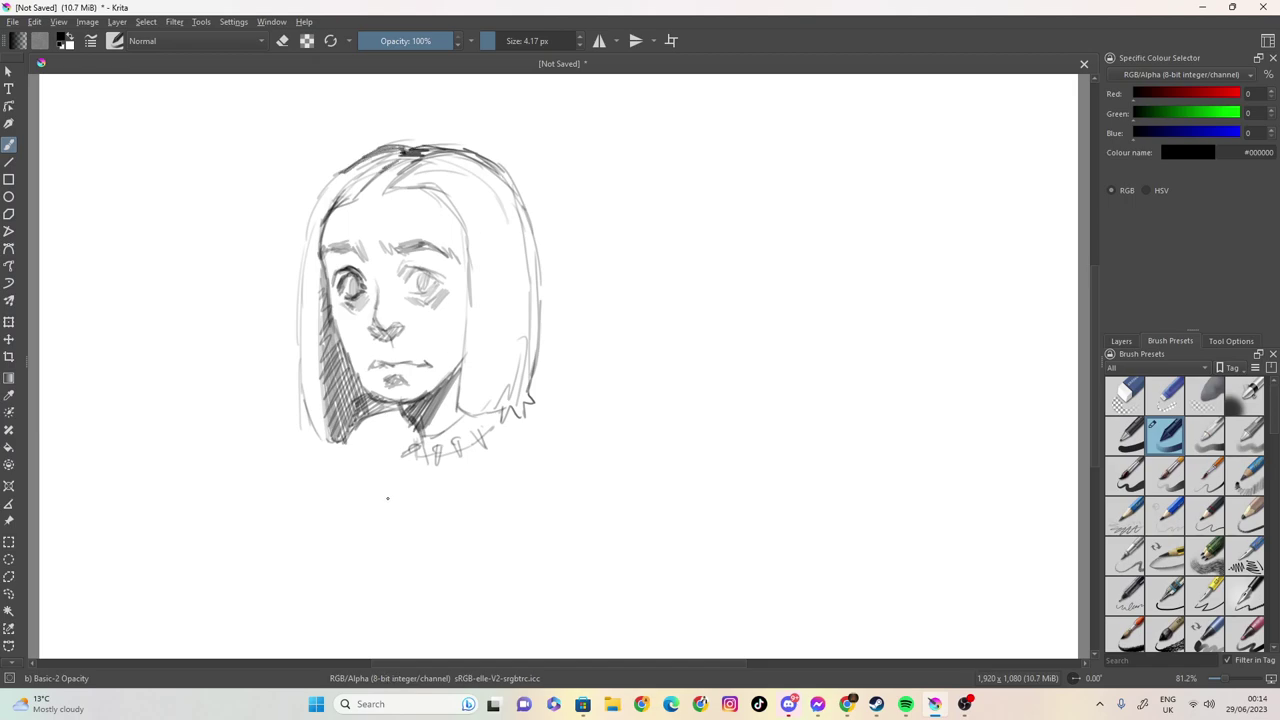
- Draw both shoulder lines sloping from the neck and add the two collarbones below
{"action": "mouse_move", "coordinate": [428, 458]}
{"action": "left_mouse_down"}
{"action": "mouse_move", "coordinate": [433, 479]}
{"action": "mouse_move", "coordinate": [332, 517]}
{"action": "left_mouse_up"}
{"action": "left_click_drag", "start_coordinate": [398, 484], "coordinate": [324, 519]}
{"action": "mouse_move", "coordinate": [505, 427]}
{"action": "left_mouse_down"}
{"action": "mouse_move", "coordinate": [530, 470]}
{"action": "mouse_move", "coordinate": [607, 507]}
{"action": "left_mouse_up"}
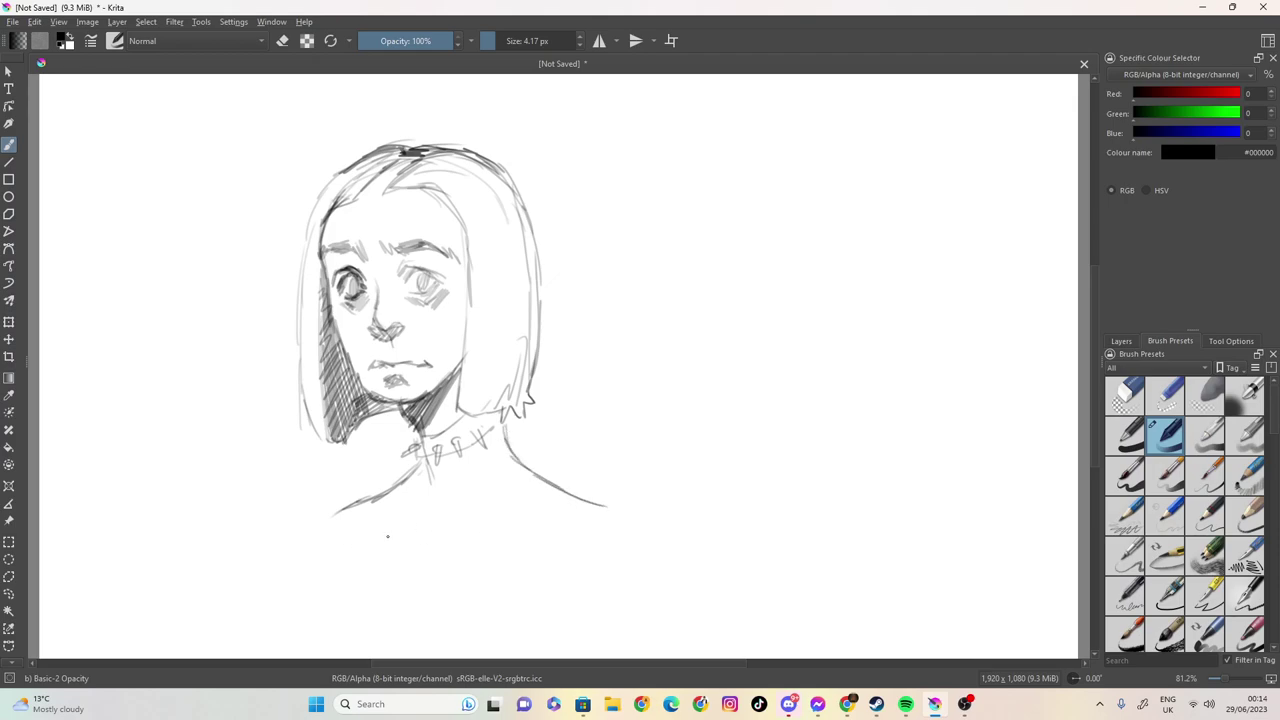
{"action": "mouse_move", "coordinate": [388, 521]}
{"action": "left_mouse_down"}
{"action": "mouse_move", "coordinate": [442, 552]}
{"action": "mouse_move", "coordinate": [598, 508]}
{"action": "left_mouse_up"}
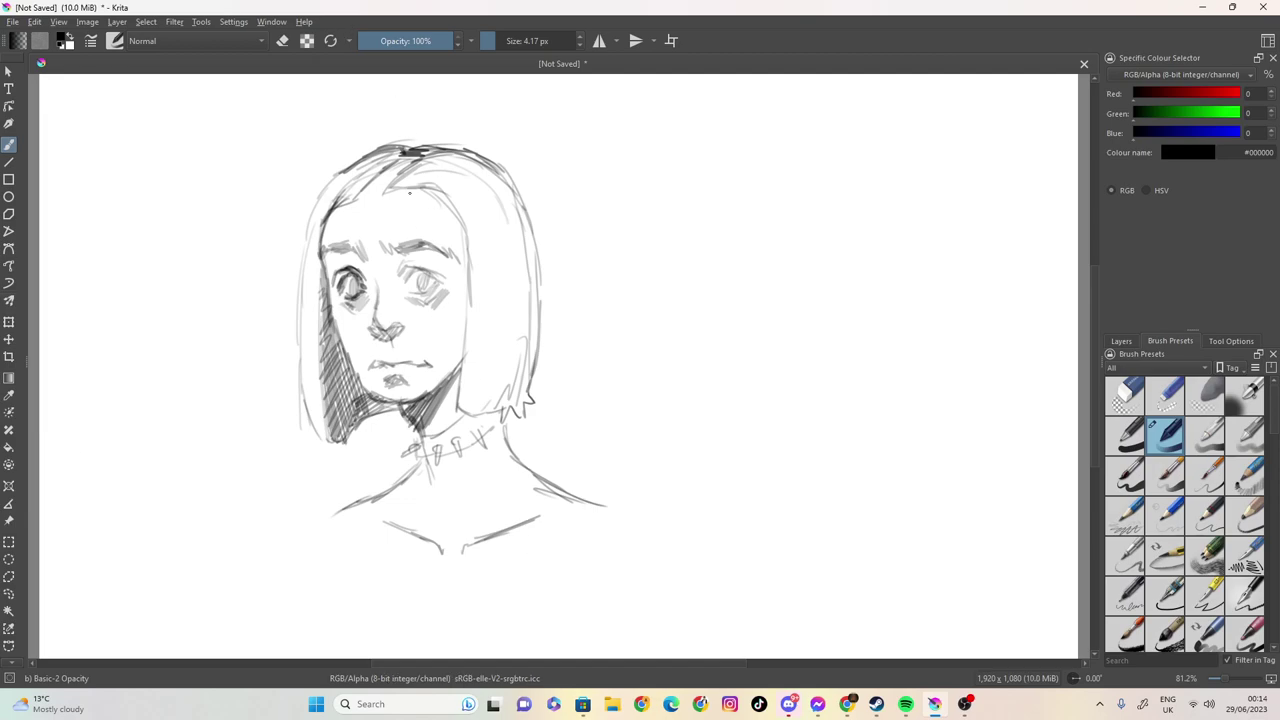
- Add short zigzag strands along the hairline across the forehead and down to the temples
{"action": "left_click_drag", "start_coordinate": [421, 199], "coordinate": [469, 257]}
{"action": "mouse_move", "coordinate": [410, 207]}
{"action": "left_mouse_down"}
{"action": "mouse_move", "coordinate": [422, 201]}
{"action": "mouse_move", "coordinate": [338, 214]}
{"action": "left_mouse_up"}
{"action": "left_click_drag", "start_coordinate": [346, 206], "coordinate": [318, 236]}
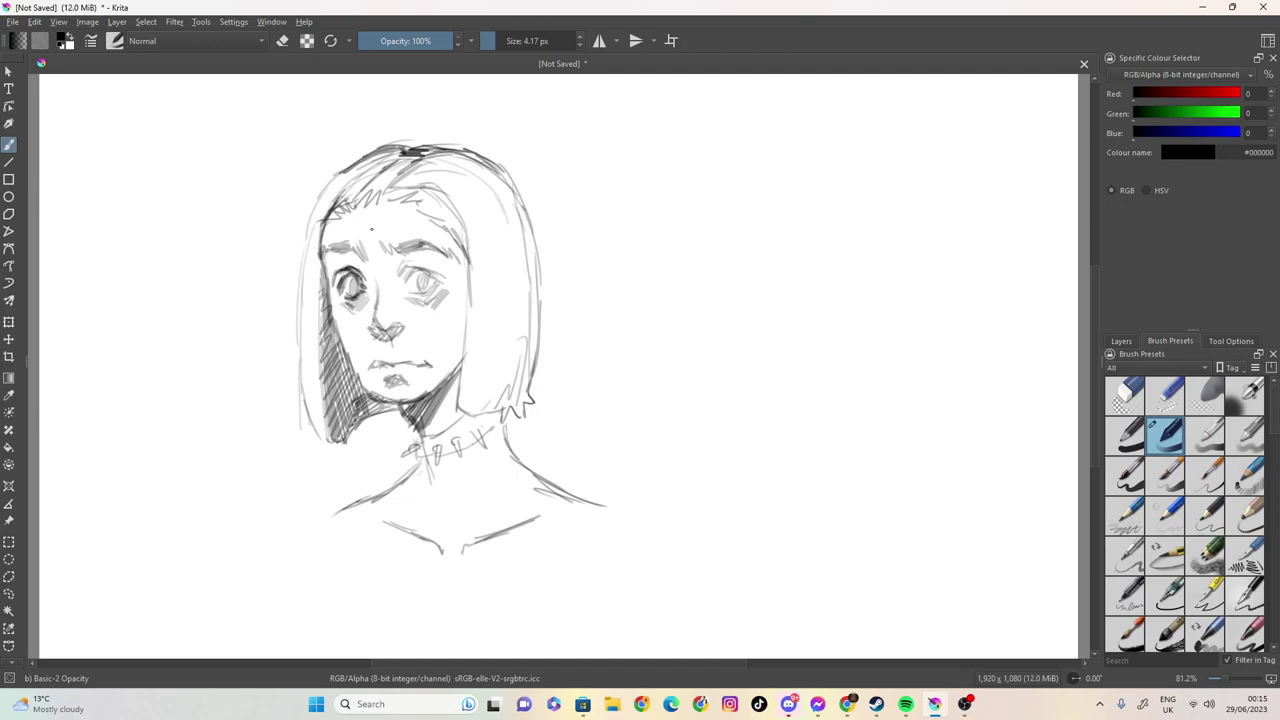
- Close the program, choose to save the modified drawing, and enter "dog man" as the name of the Krita document
{"action": "left_click", "coordinate": [1264, 10]}
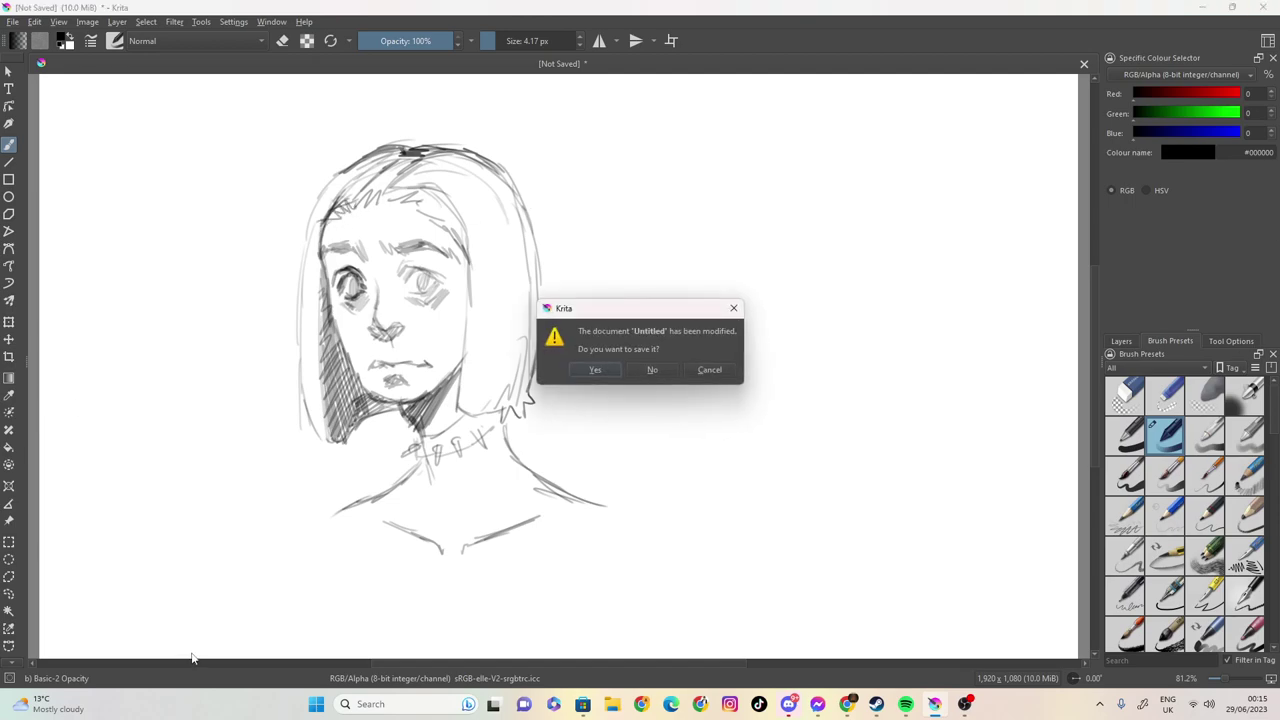
{"action": "left_click", "coordinate": [596, 369]}
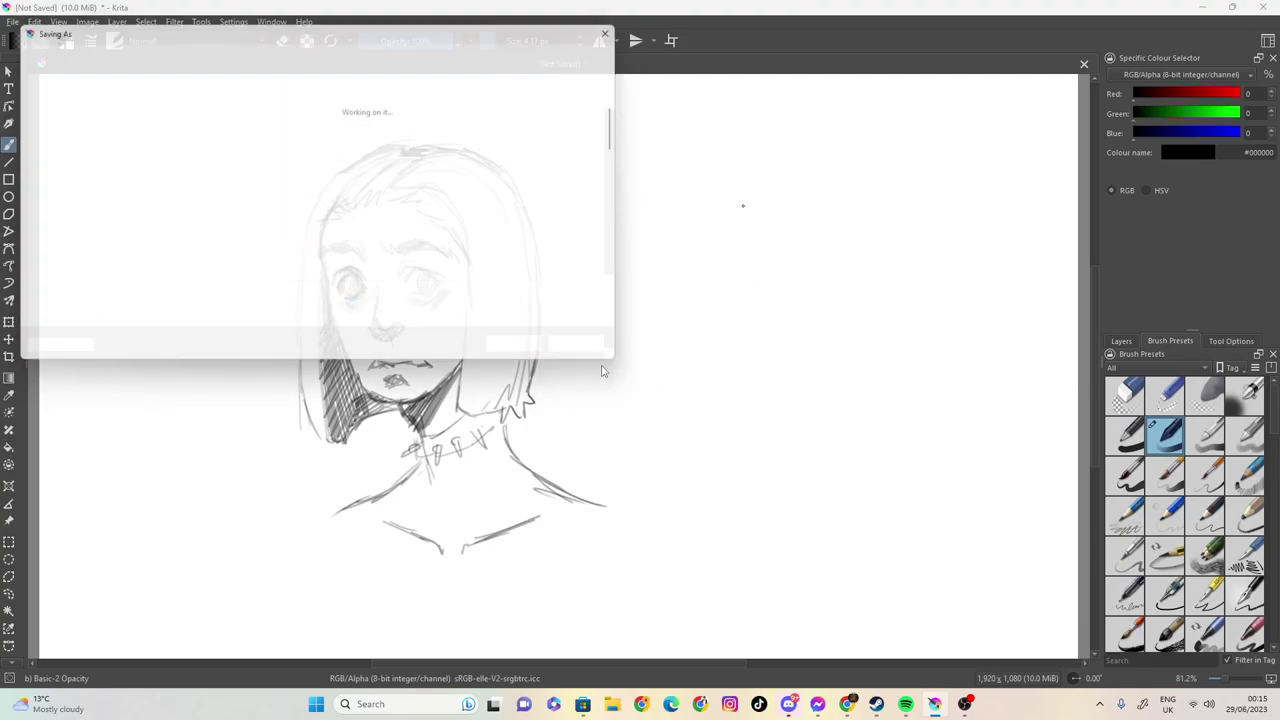
{"action": "type", "text": "dog"}
{"action": "type", "text": "wolf"}
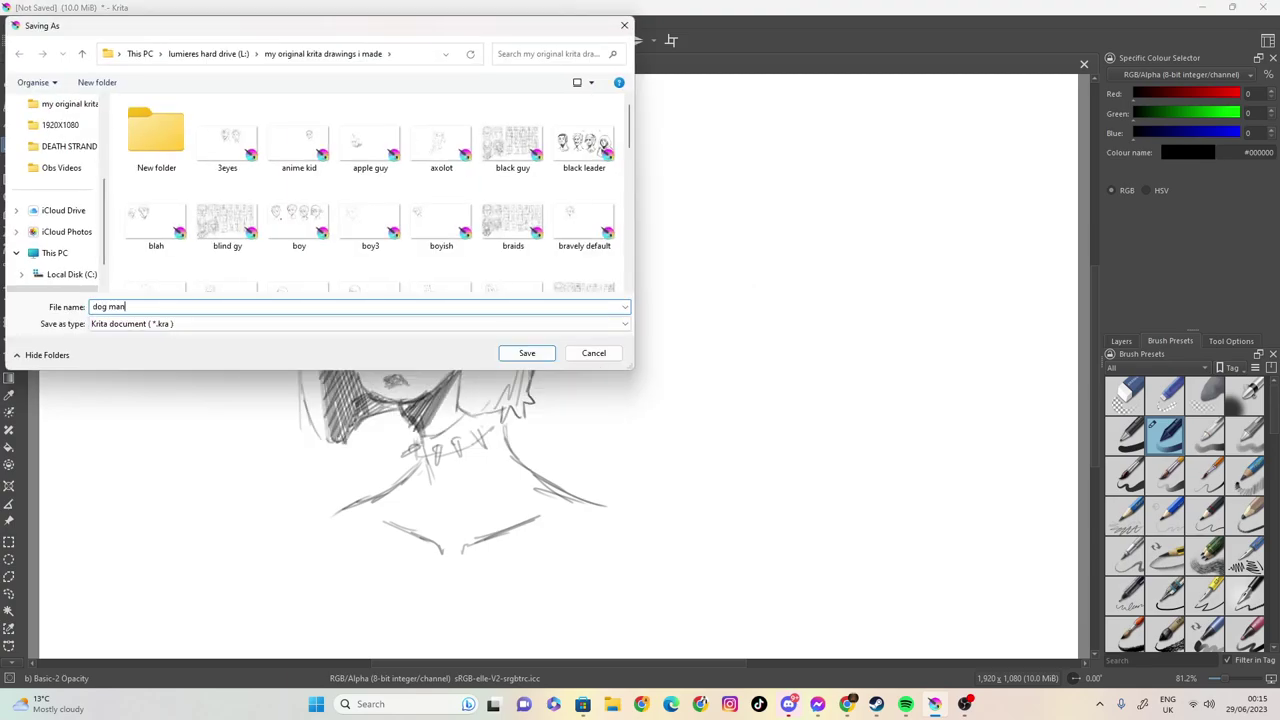